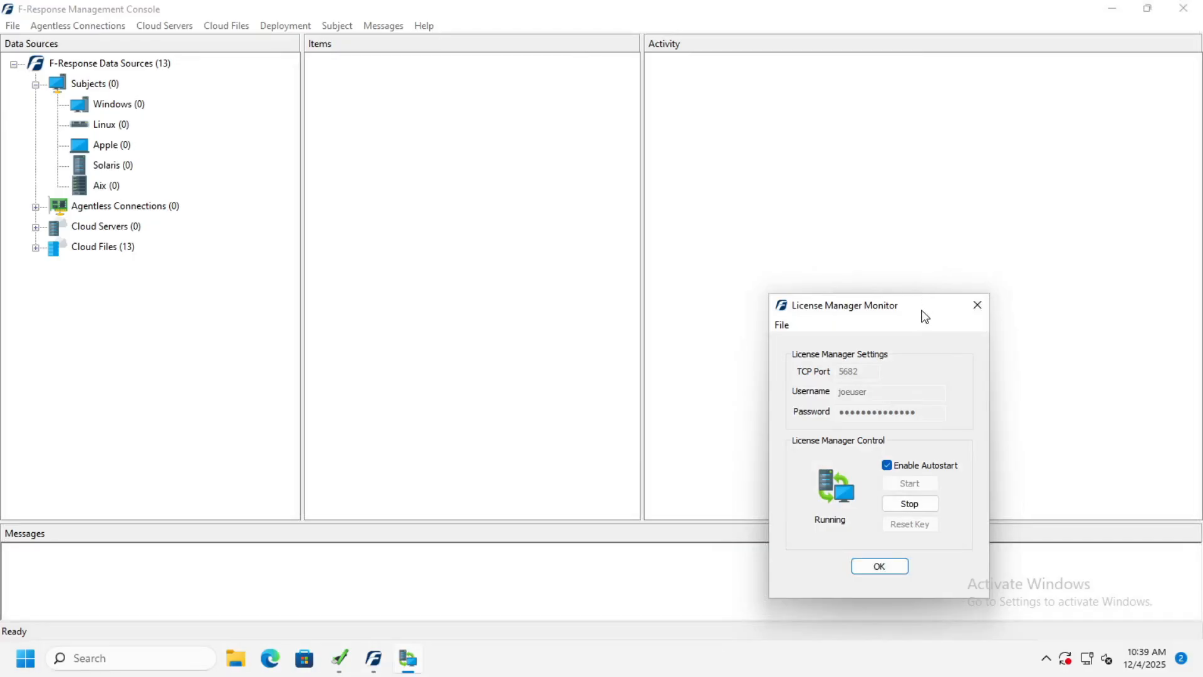
# Step: Move the License Manager Monitor aside to review its settings and running state, and close it
pyautogui.moveTo(921, 308); pyautogui.dragTo(837, 247)
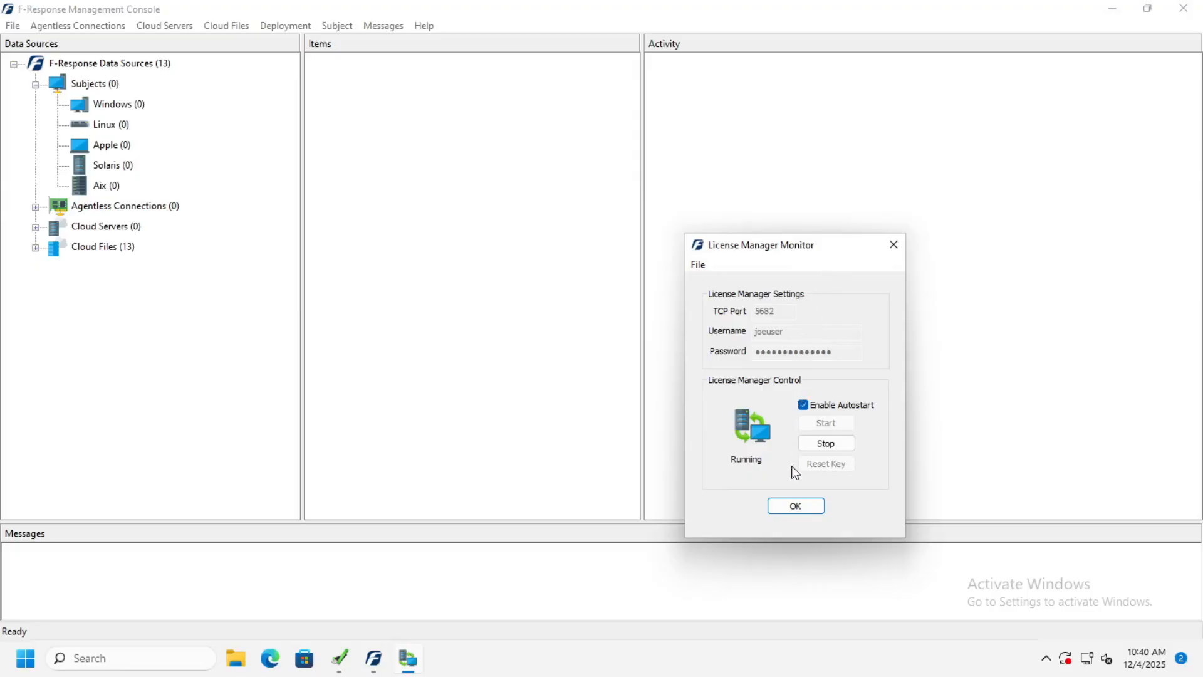
pyautogui.click(797, 504)
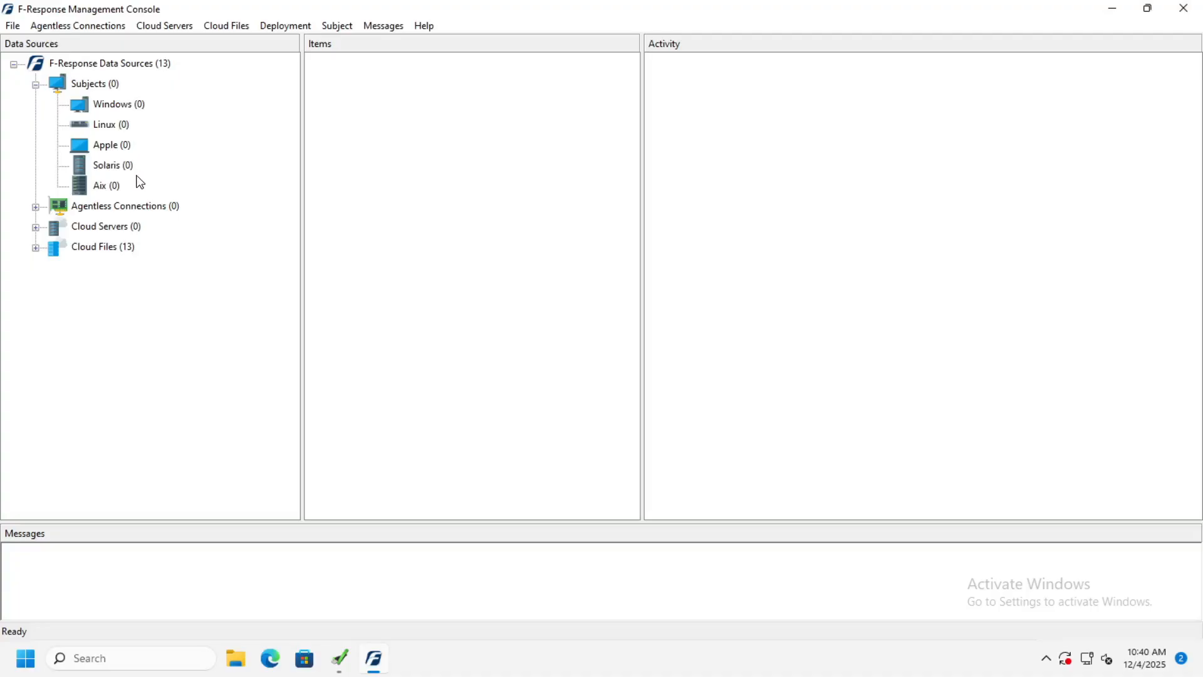
# Step: Examine the source types under Agentless Connections, Cloud Servers and Cloud Files, and collapse the three groups again
pyautogui.click(37, 207)
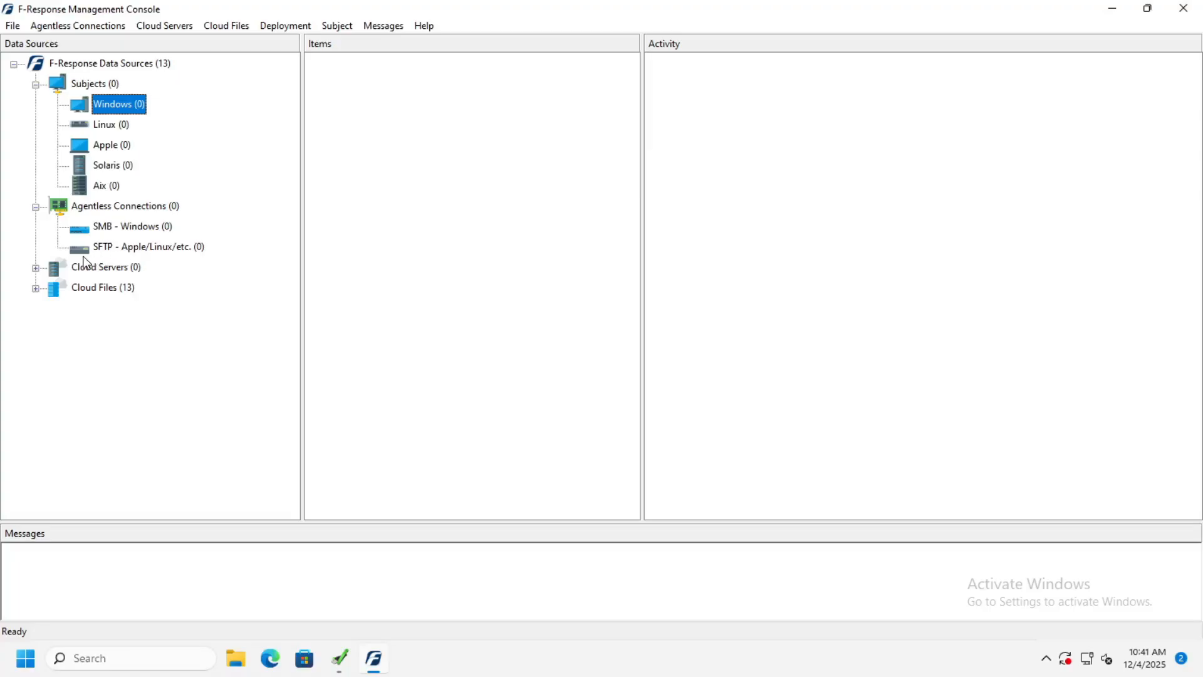
pyautogui.click(35, 268)
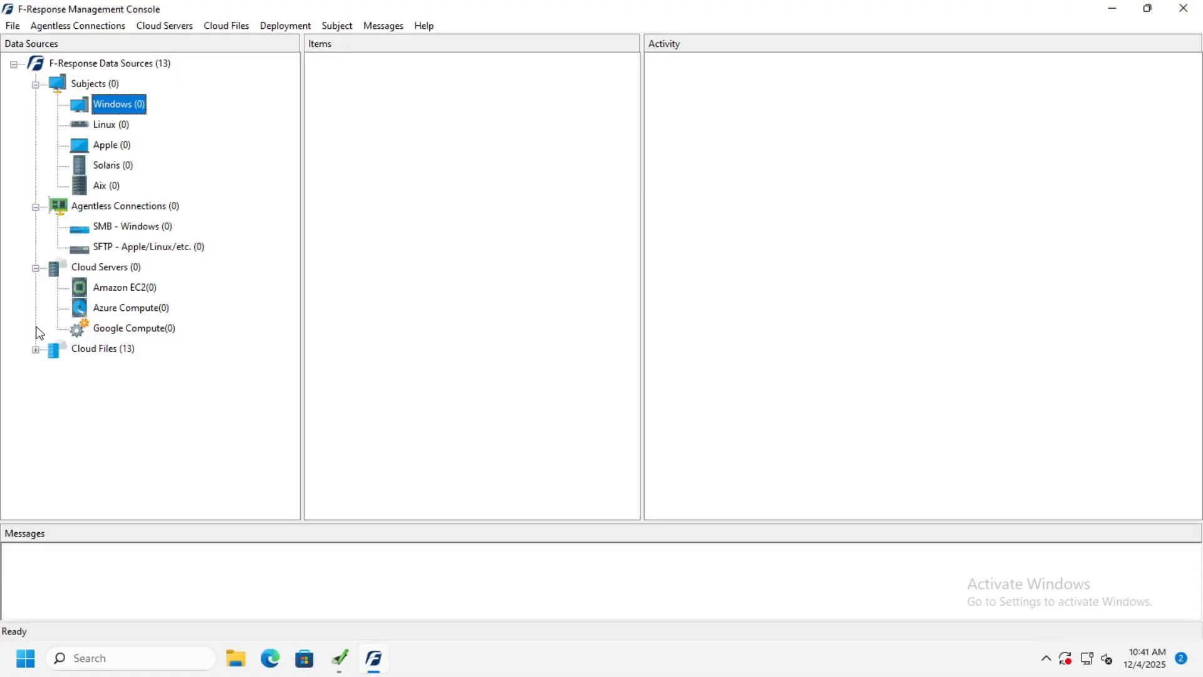
pyautogui.click(35, 349)
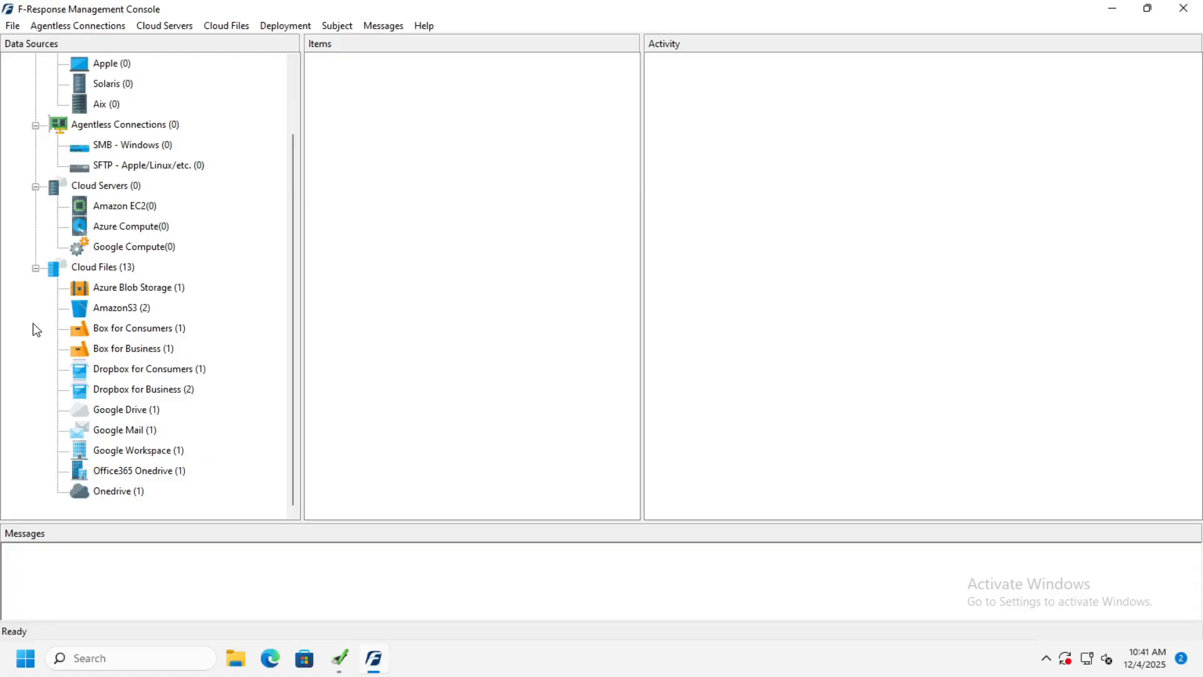
pyautogui.click(35, 269)
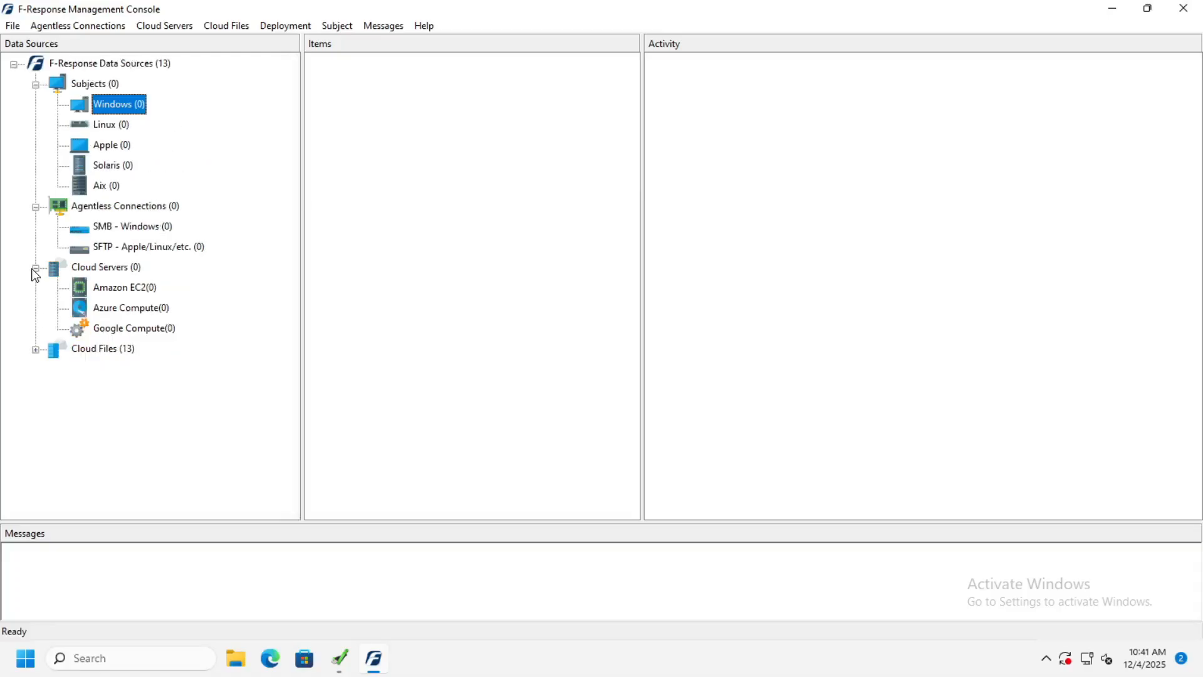
pyautogui.click(36, 270)
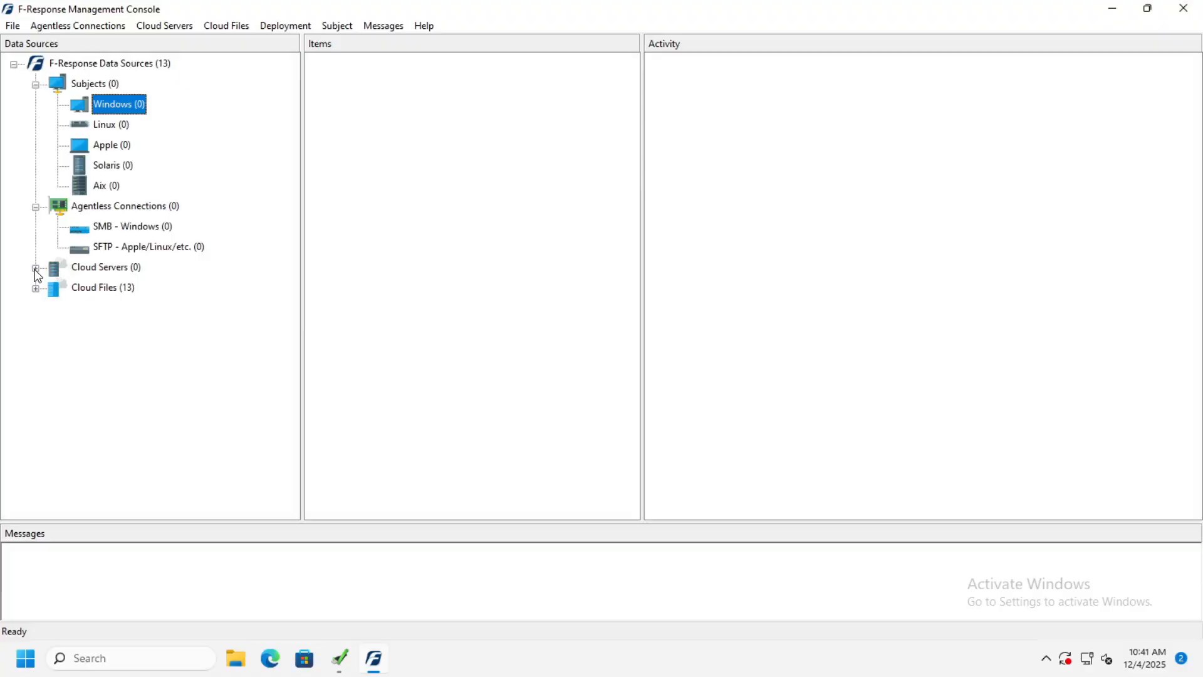
pyautogui.click(35, 207)
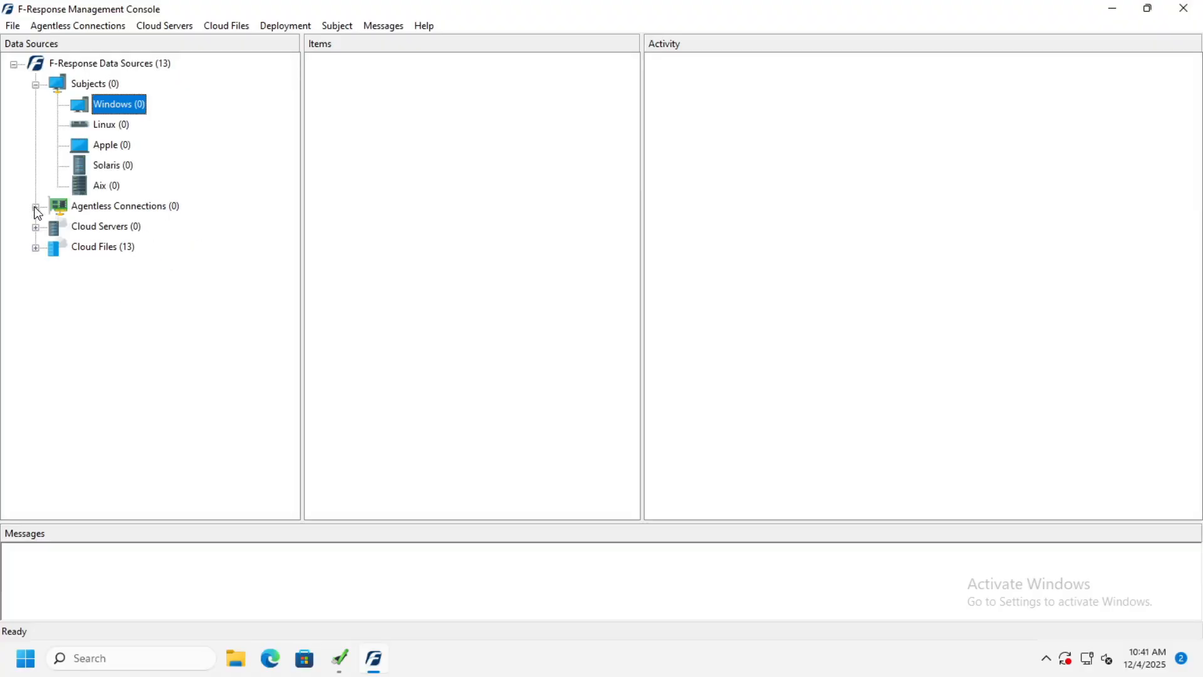
# Step: Export the Windows 64bit GUI Subject executable to the Desktop with License Manager URI 192.168.0.2:5682
pyautogui.click(285, 26)
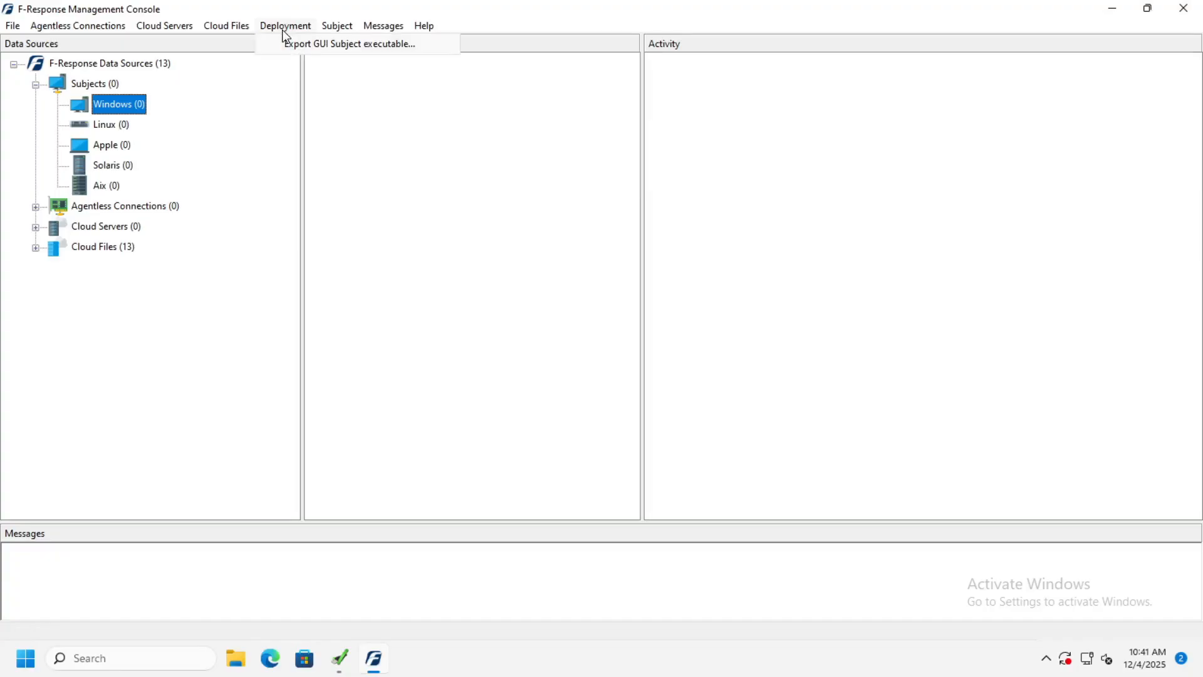
pyautogui.click(290, 45)
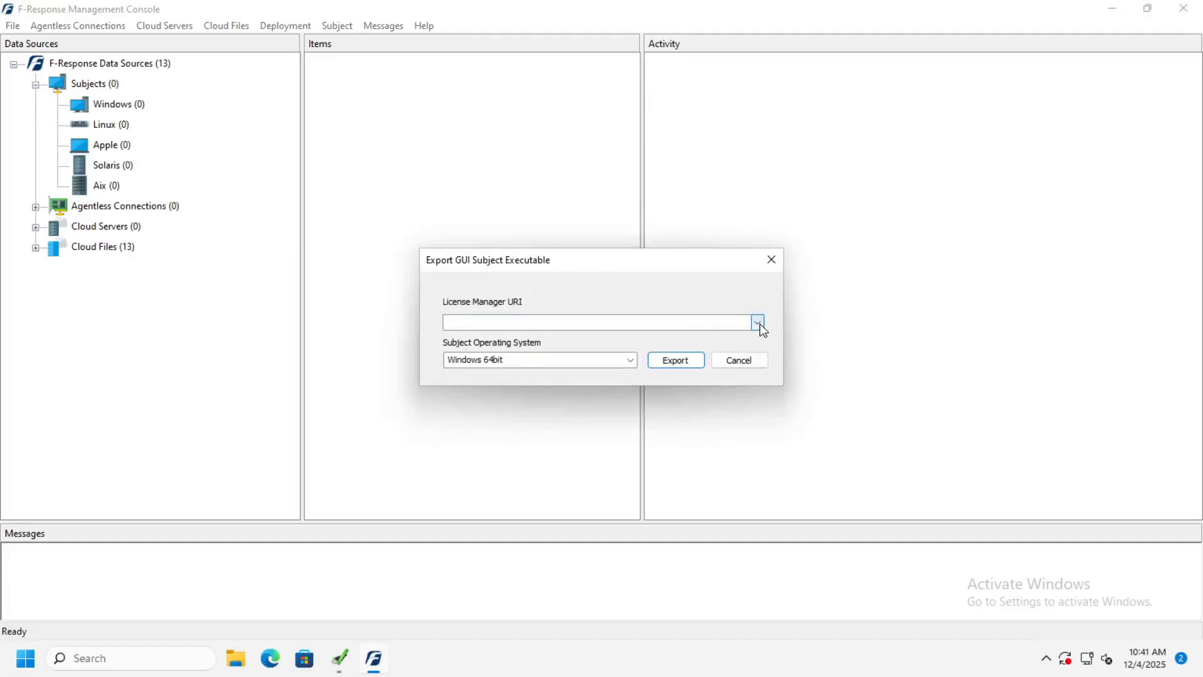
pyautogui.click(757, 323)
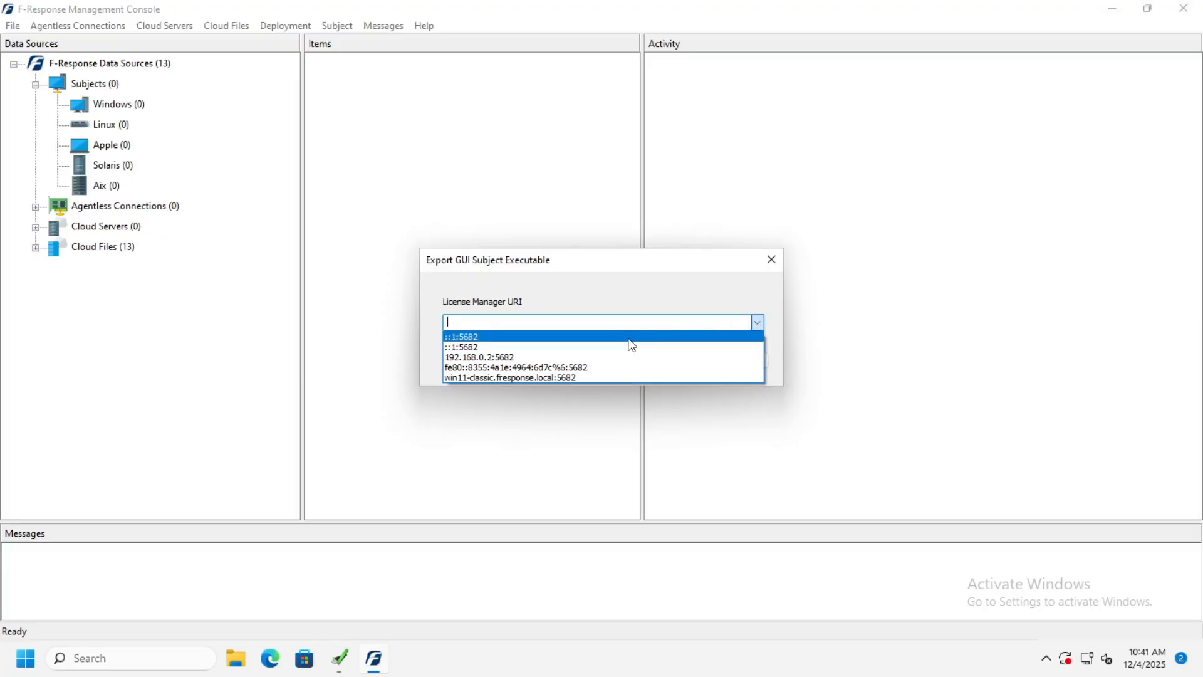
pyautogui.click(511, 357)
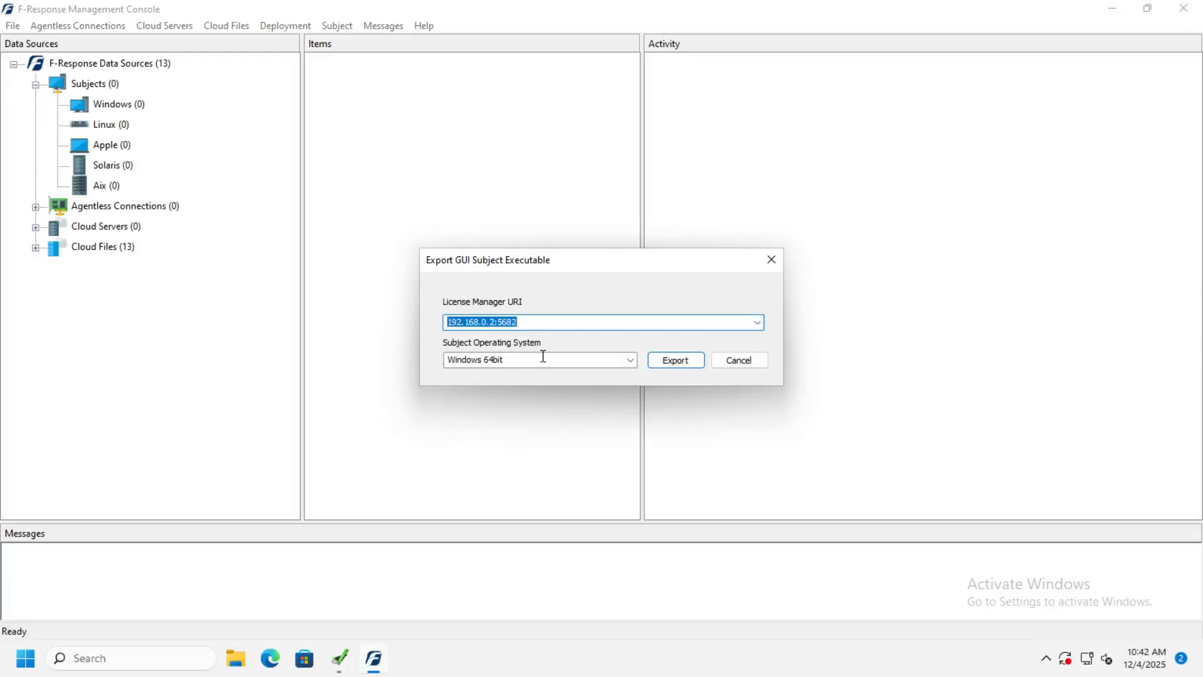
pyautogui.click(630, 366)
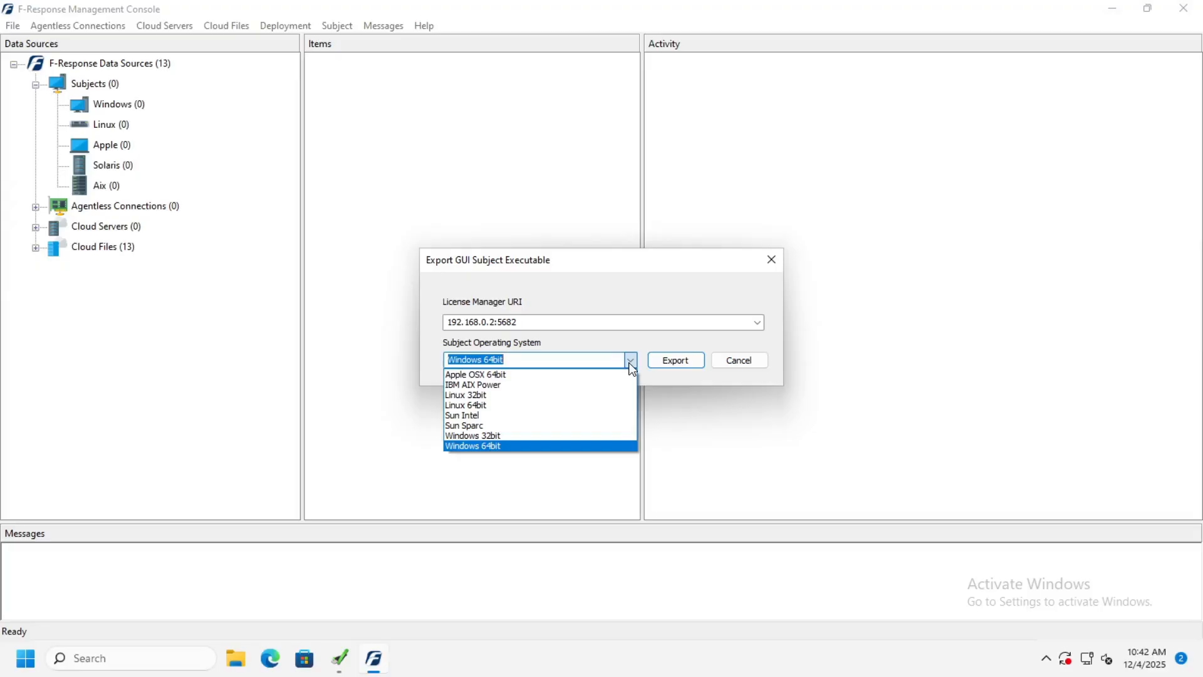
pyautogui.click(659, 343)
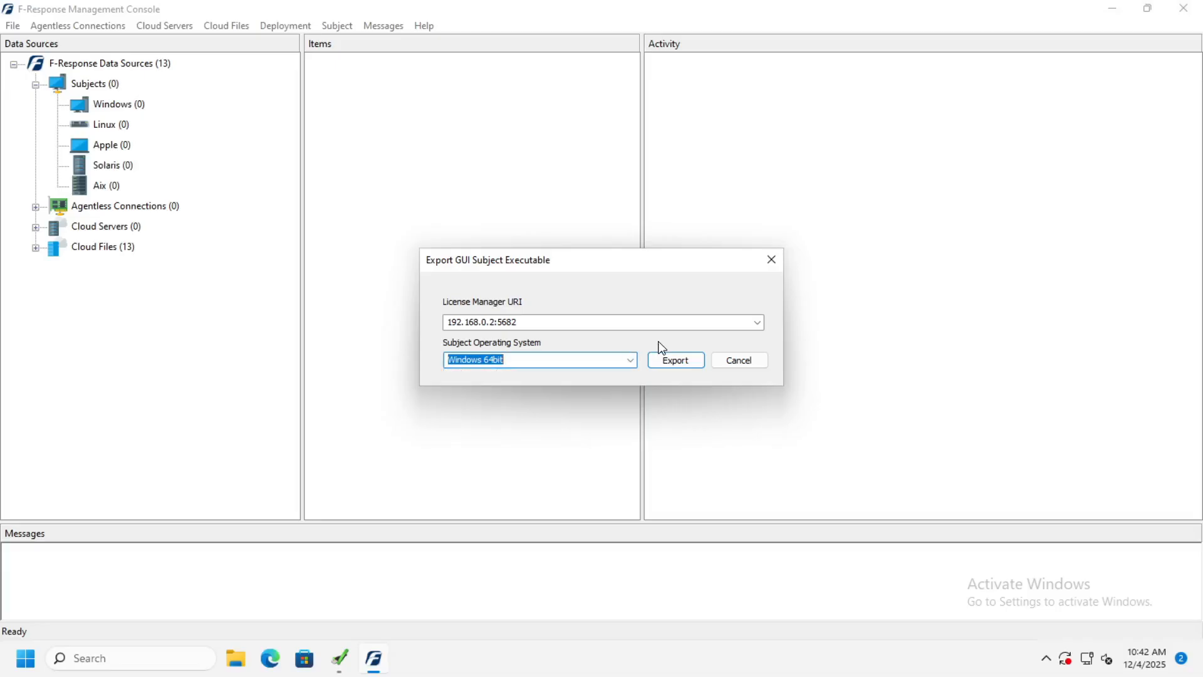
pyautogui.click(669, 361)
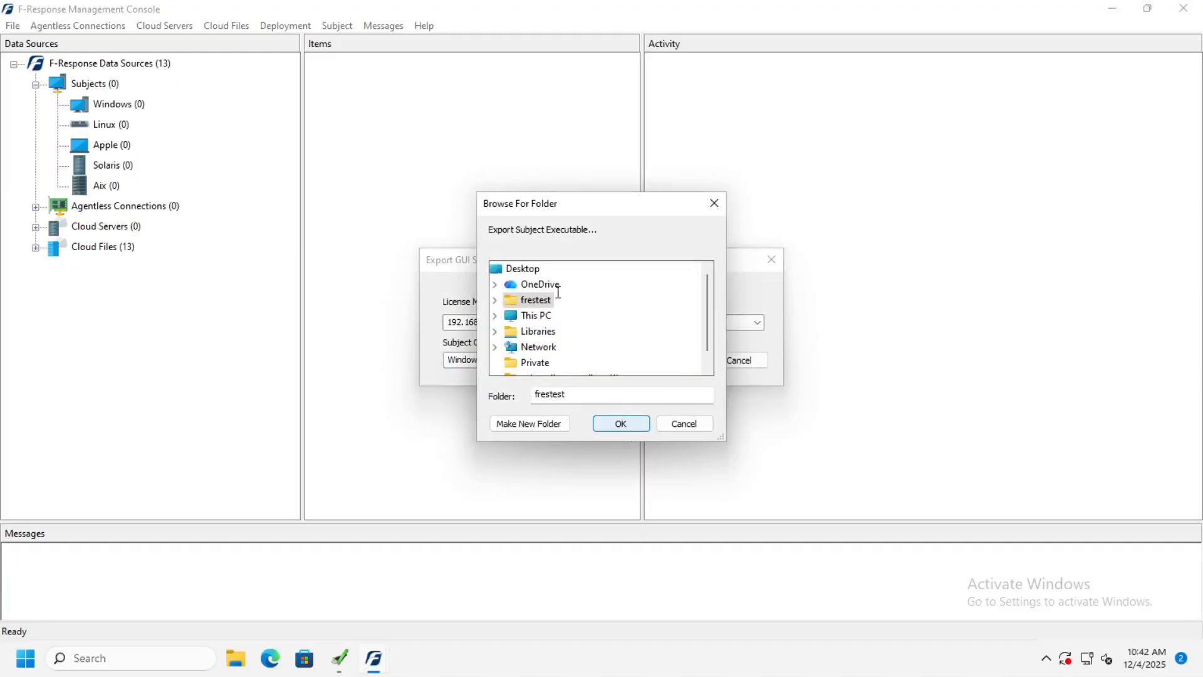
pyautogui.click(530, 270)
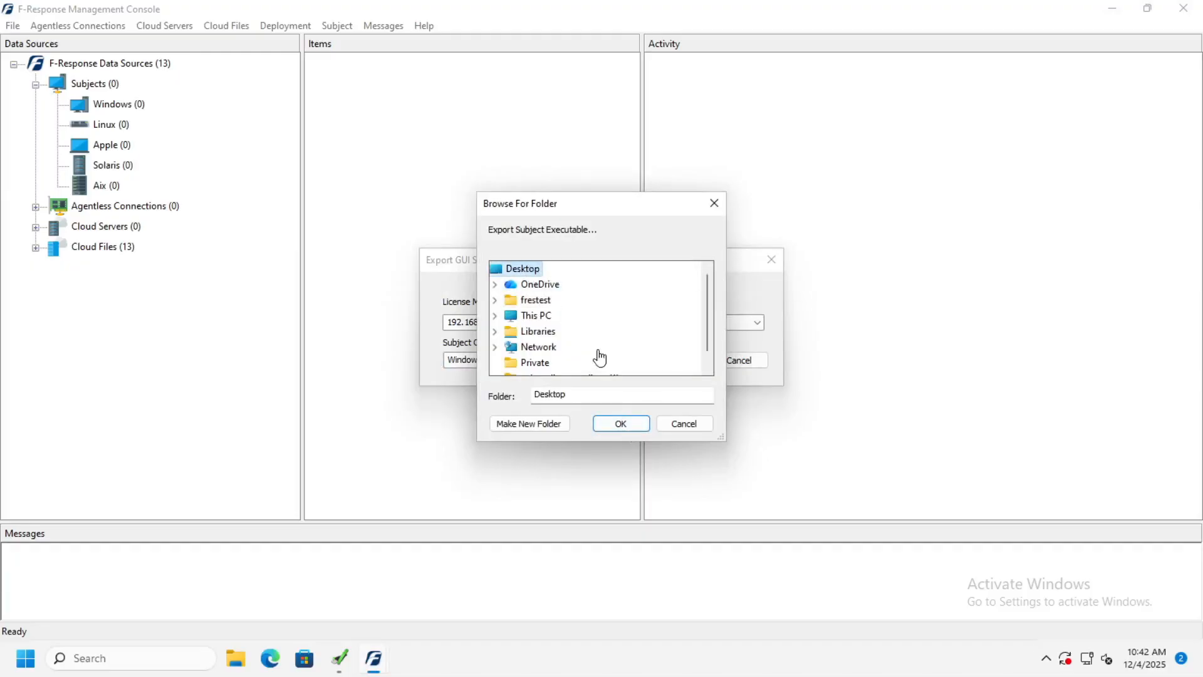
pyautogui.click(630, 428)
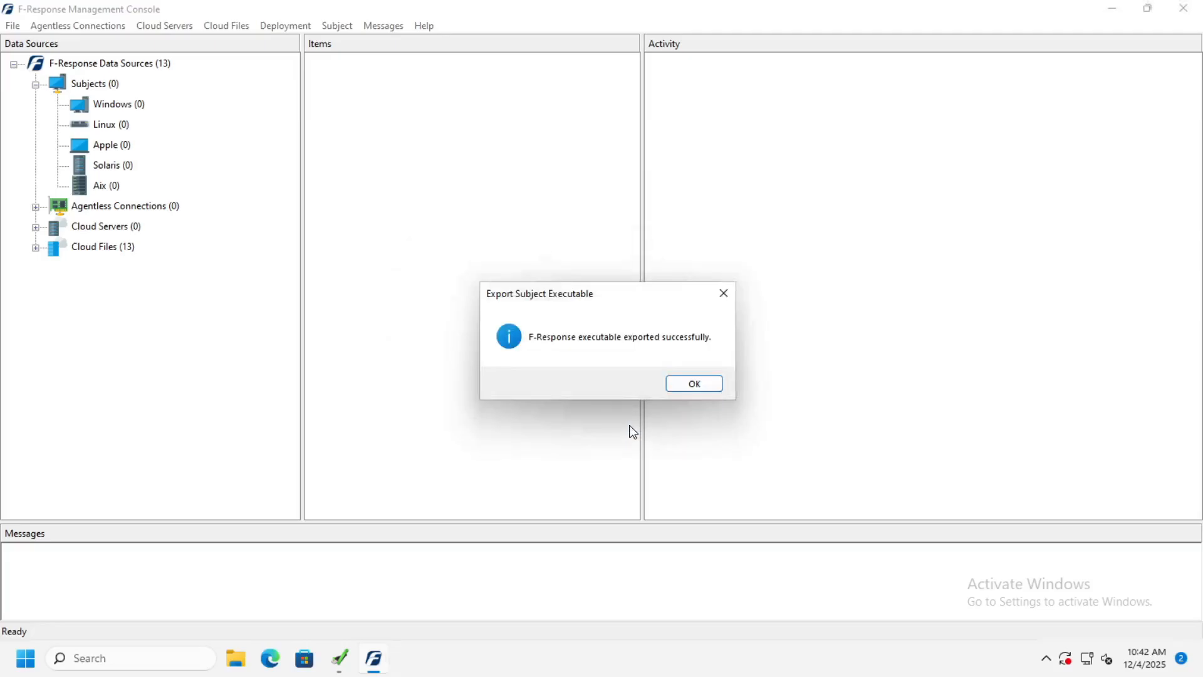
pyautogui.click(694, 384)
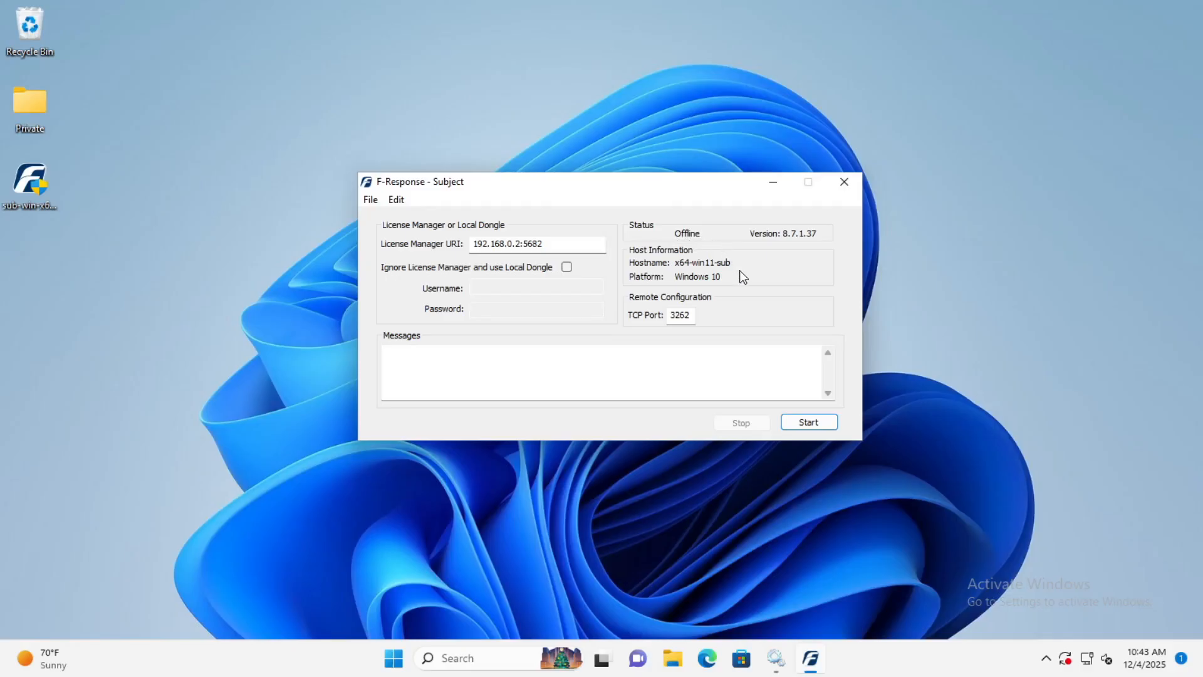
# Step: Switch to F-Response Subject on the x64-win11-sub machine and start it with the preset License Manager URI
pyautogui.click(805, 424)
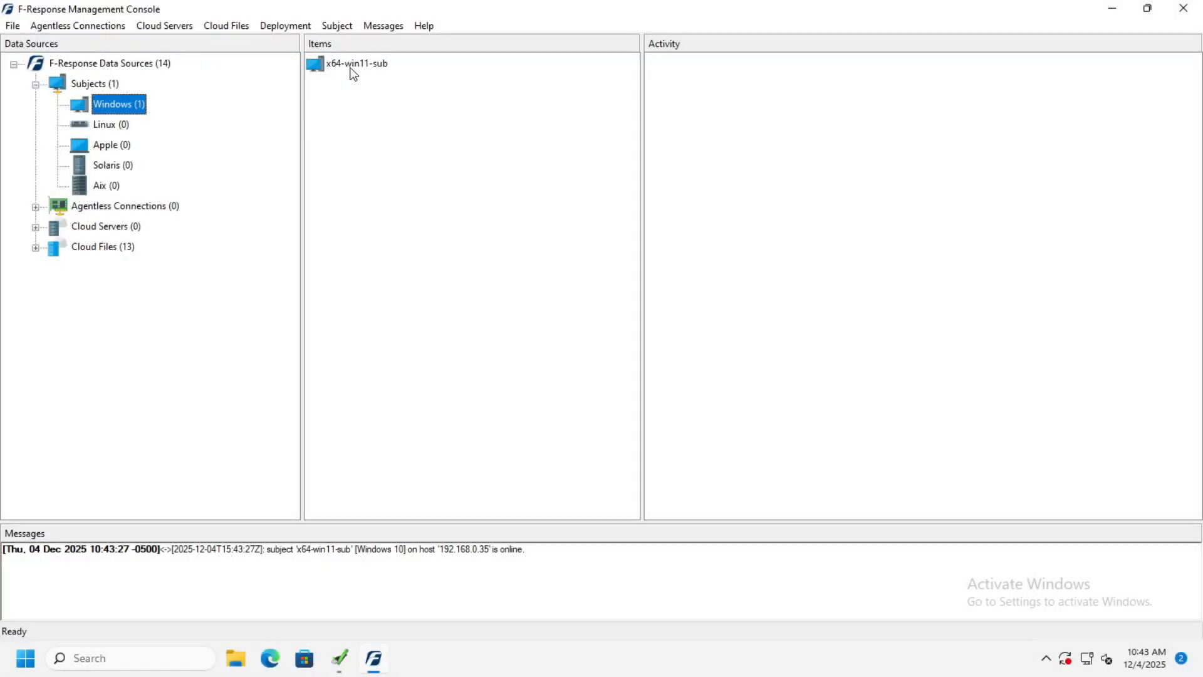
# Step: In the F-Response Management Console, attach the disk-1 drive target of the x64-win11-sub subject
pyautogui.click(353, 65)
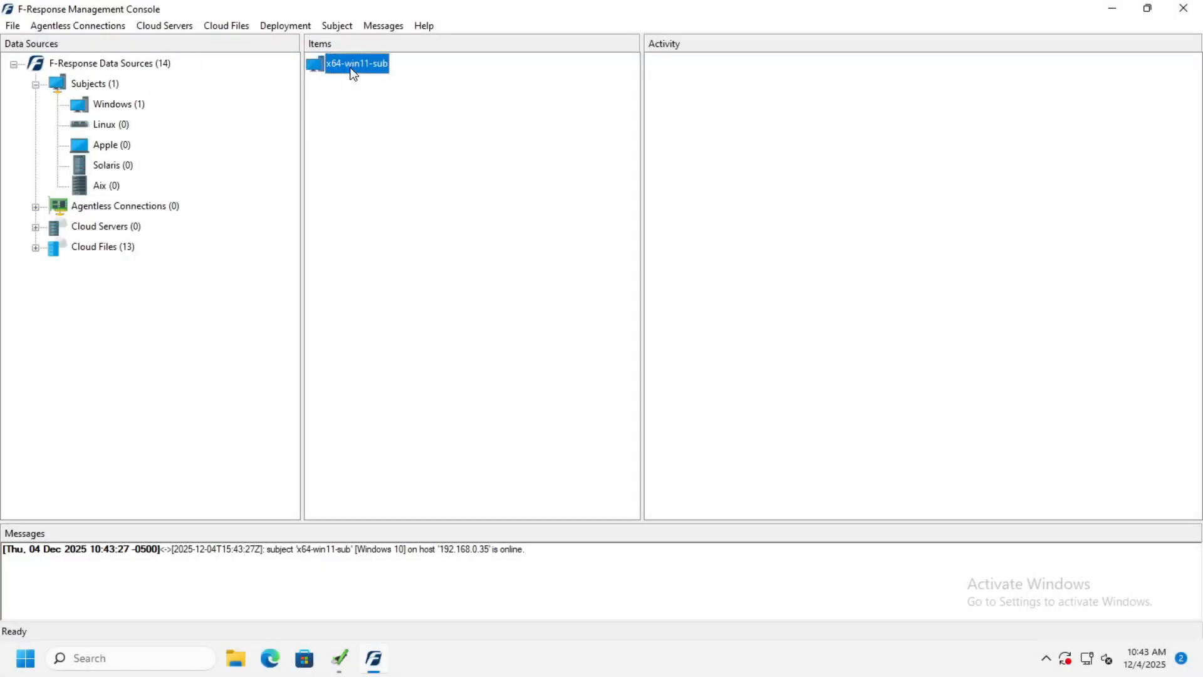
pyautogui.rightClick(352, 70)
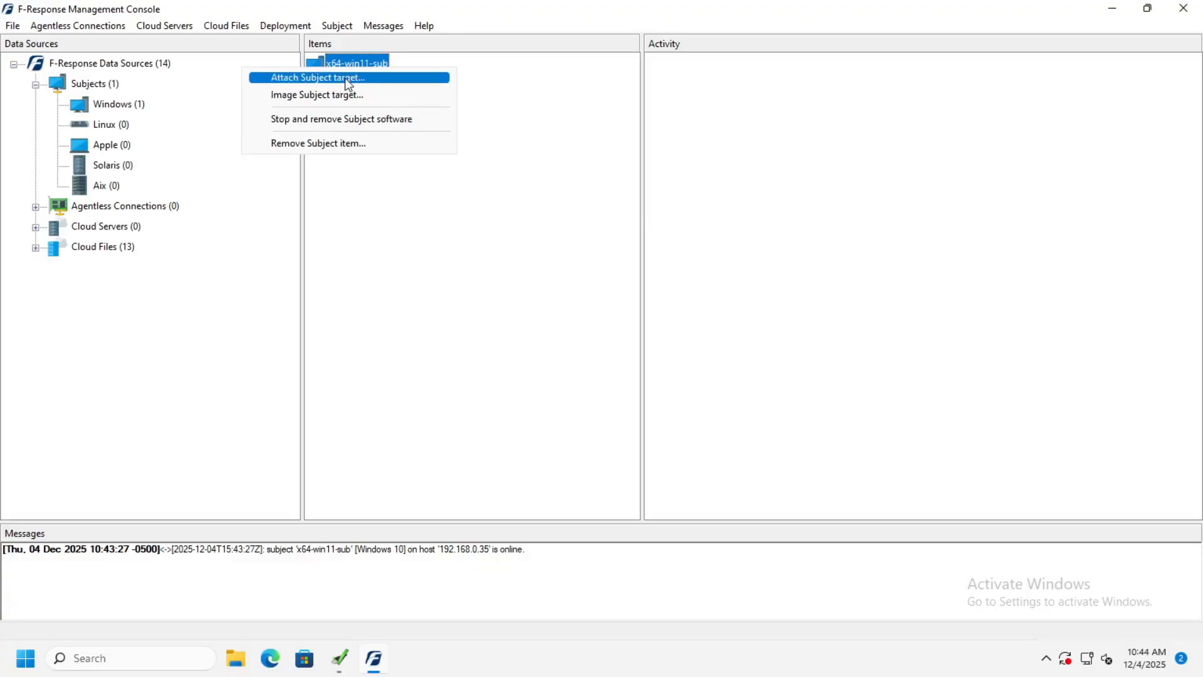
pyautogui.click(349, 81)
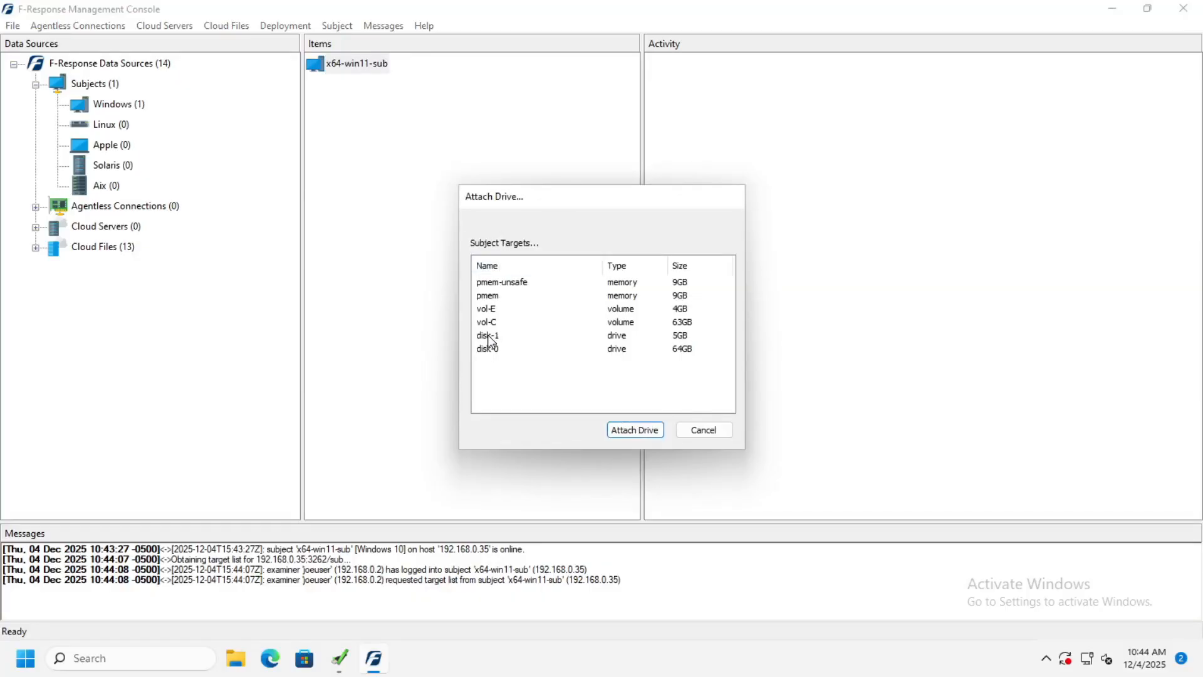
pyautogui.click(489, 339)
pyautogui.click(629, 433)
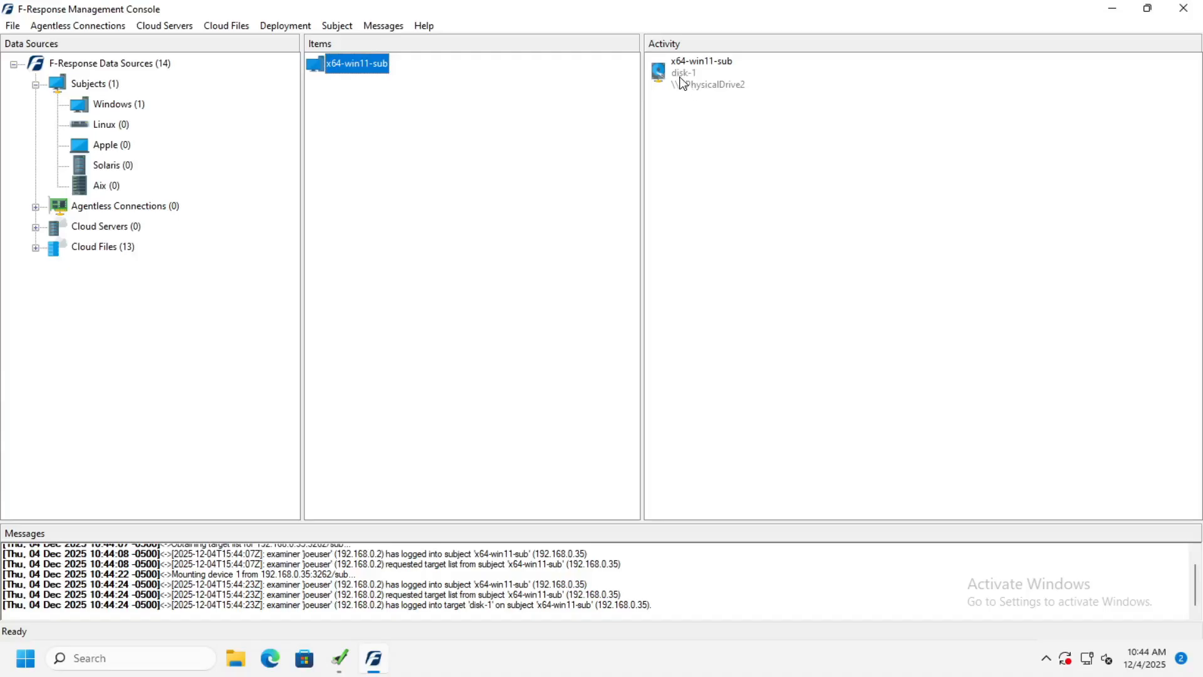
# Step: Start an image of the attached disk-1 drive named test, saved to the Collections (E:) drive
pyautogui.rightClick(682, 84)
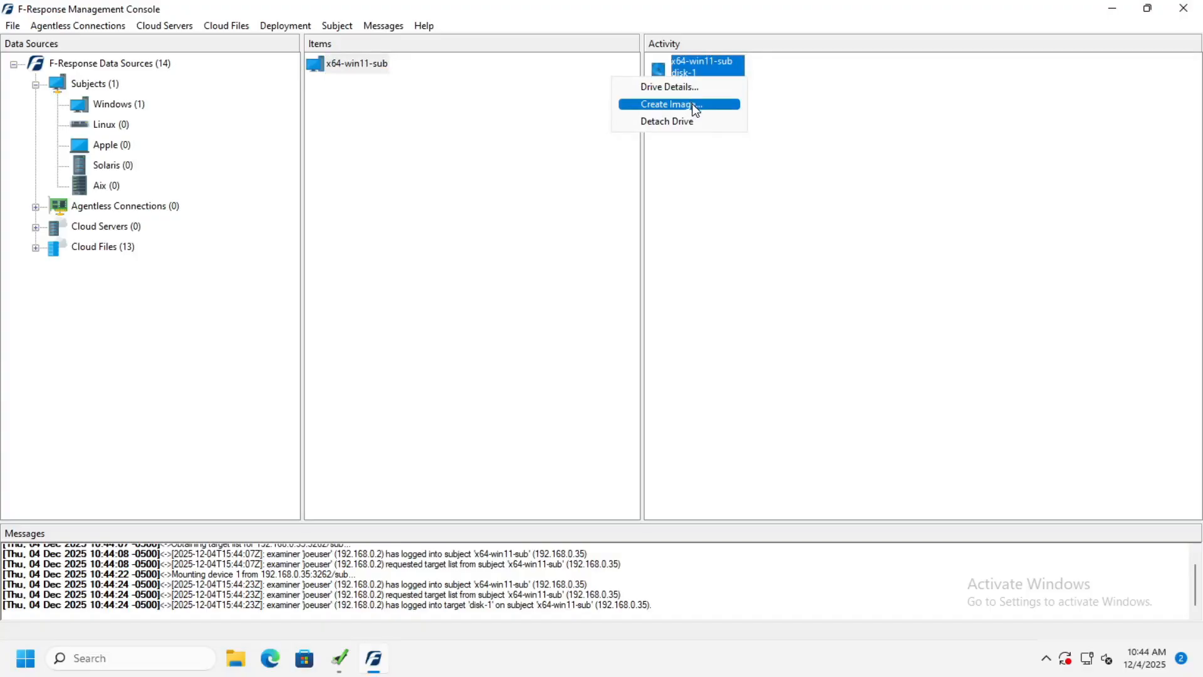
pyautogui.click(695, 105)
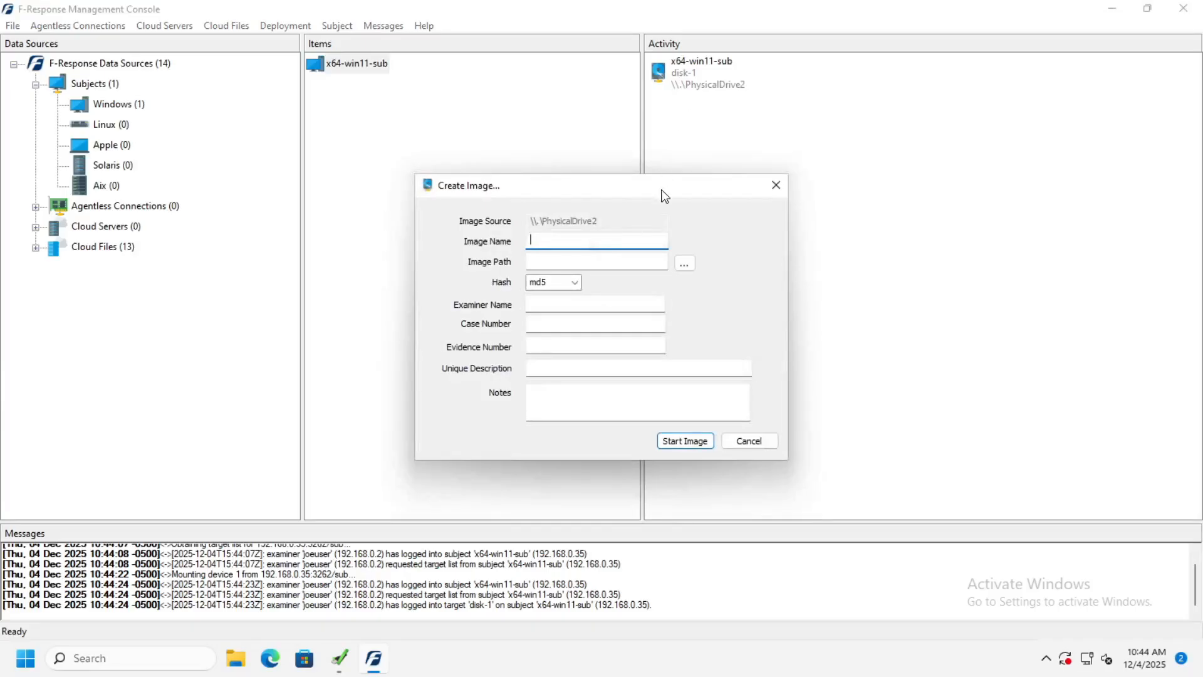
pyautogui.write('test')
pyautogui.click(685, 263)
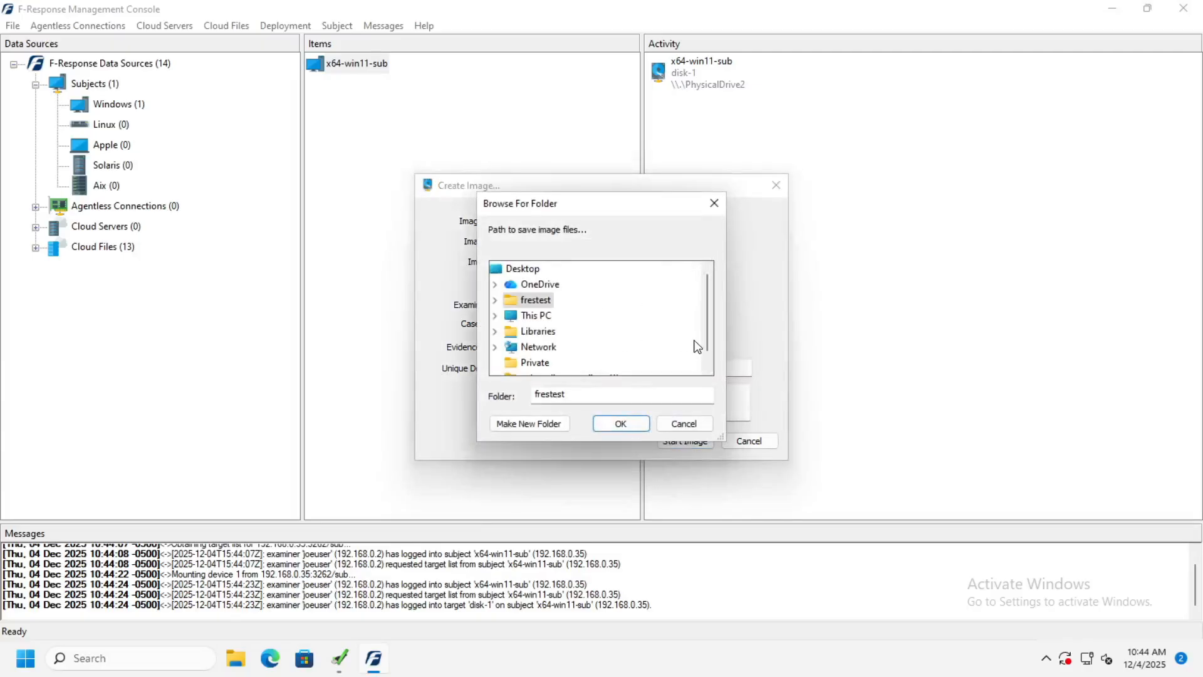
pyautogui.click(707, 367)
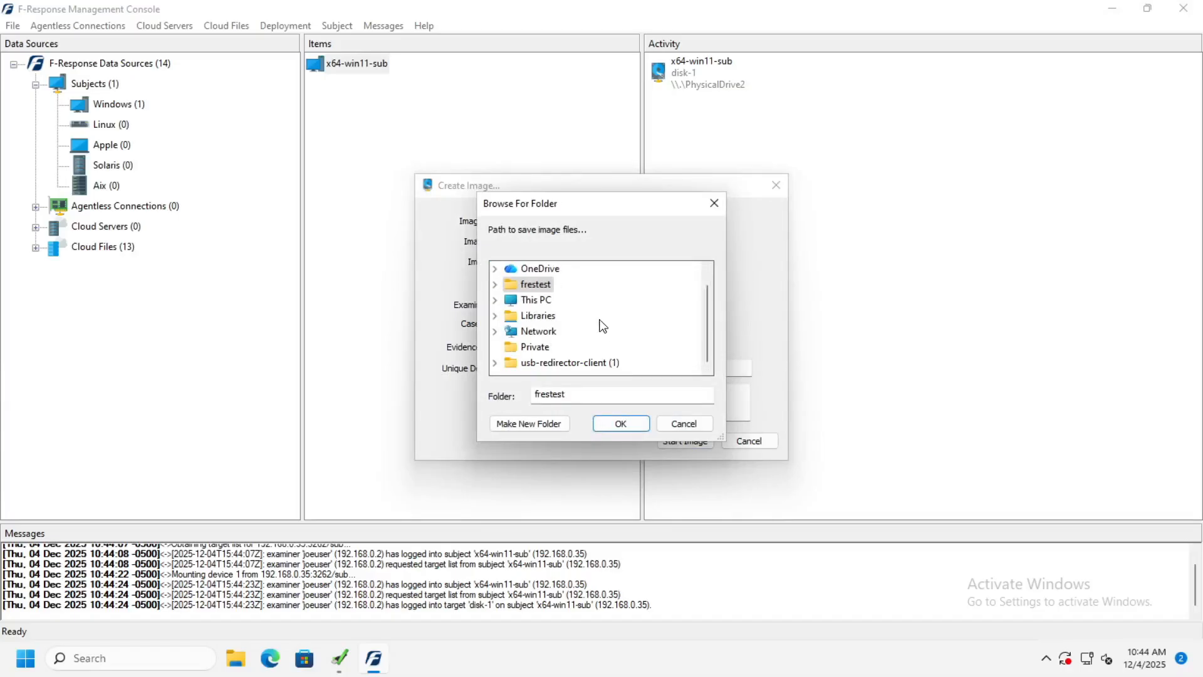
pyautogui.doubleClick(538, 307)
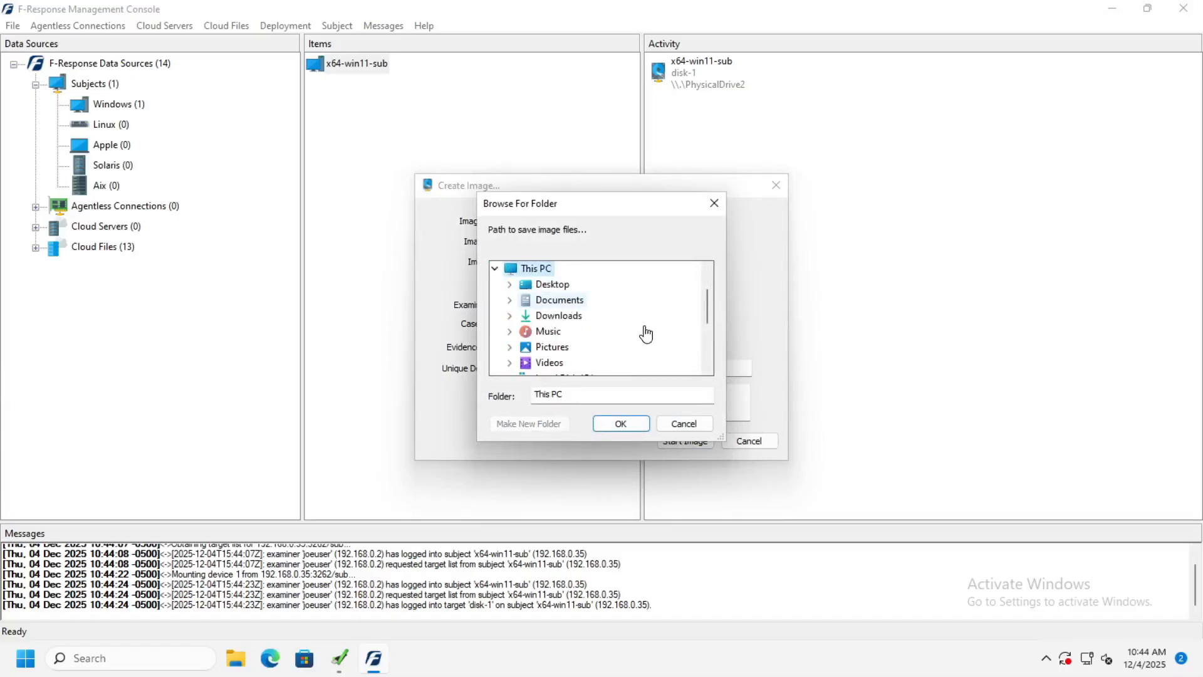
pyautogui.scroll(-2, 705, 350)
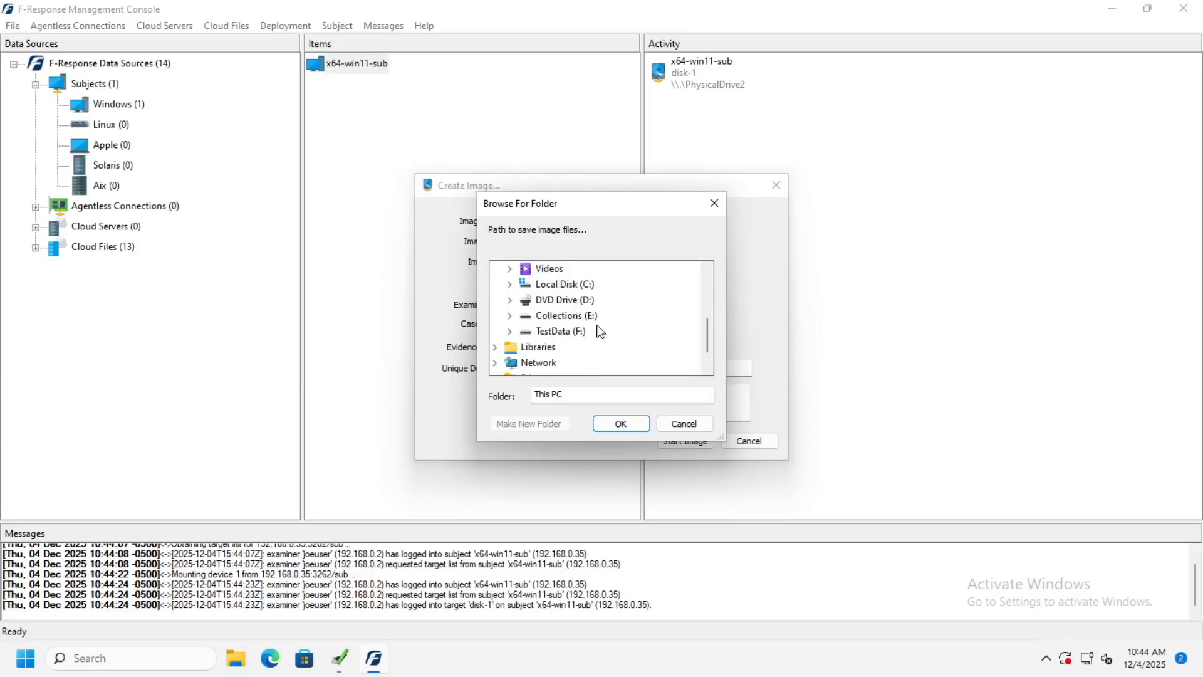
pyautogui.click(573, 317)
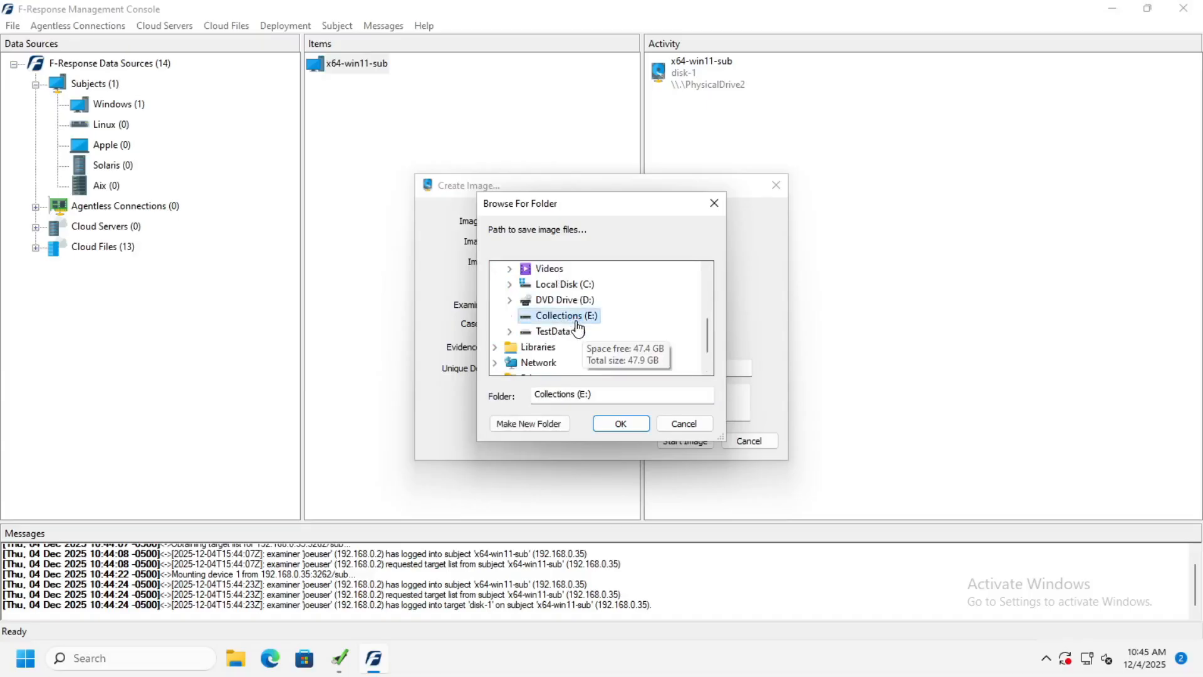
pyautogui.click(619, 426)
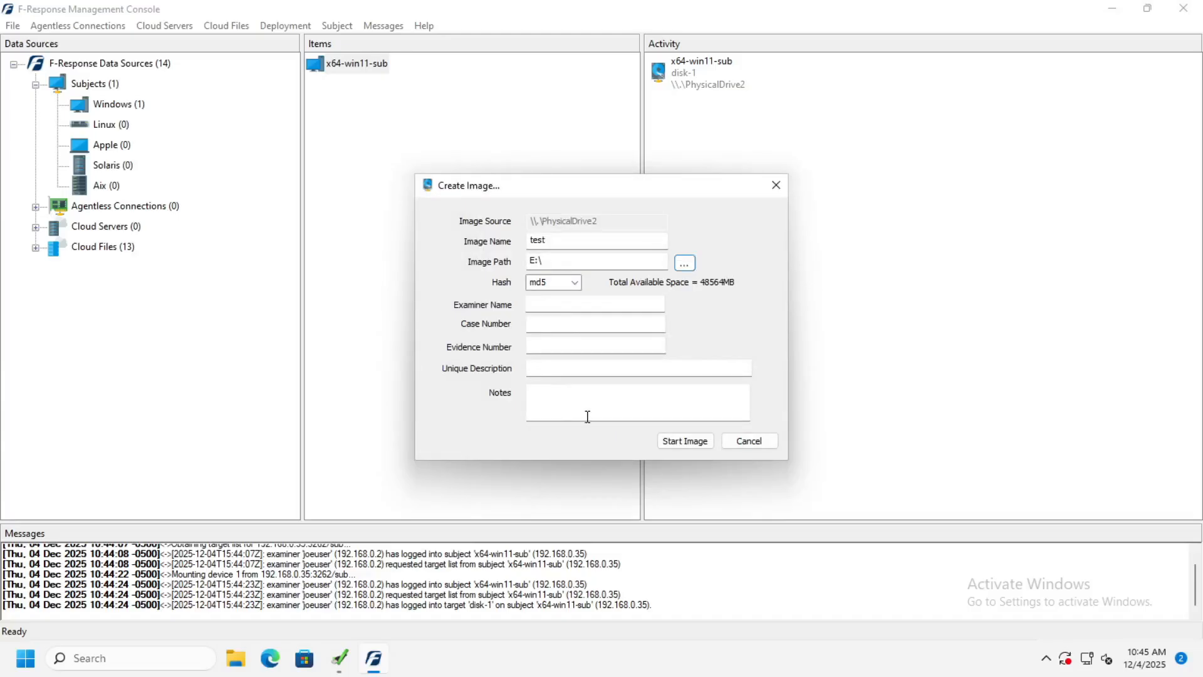
pyautogui.click(682, 444)
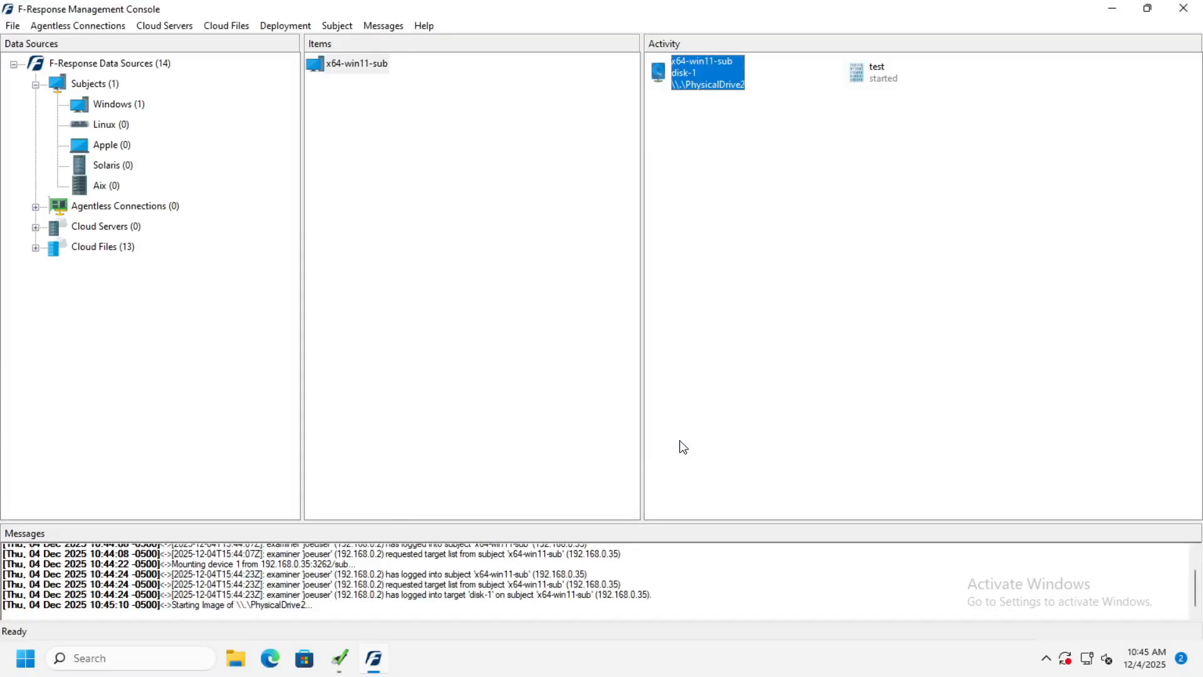